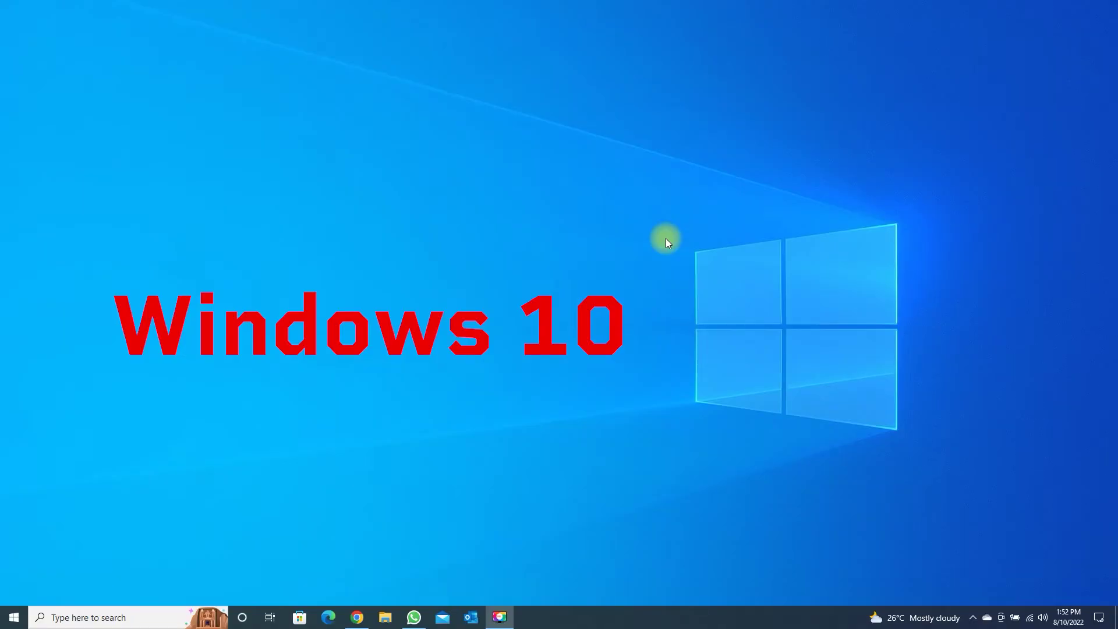
Step: Open Windows Settings with Win+I
{"action": "key", "text": "super+i"}
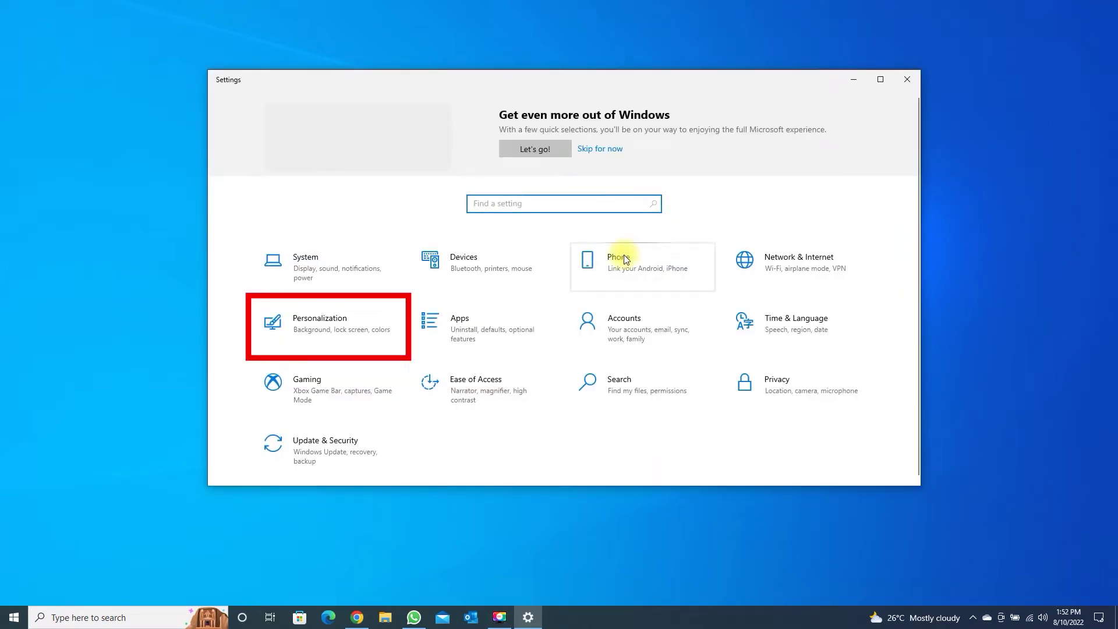
Step: In Personalization > Taskbar, switch 'Use small taskbar buttons' on, then back off
{"action": "left_click", "coordinate": [289, 316]}
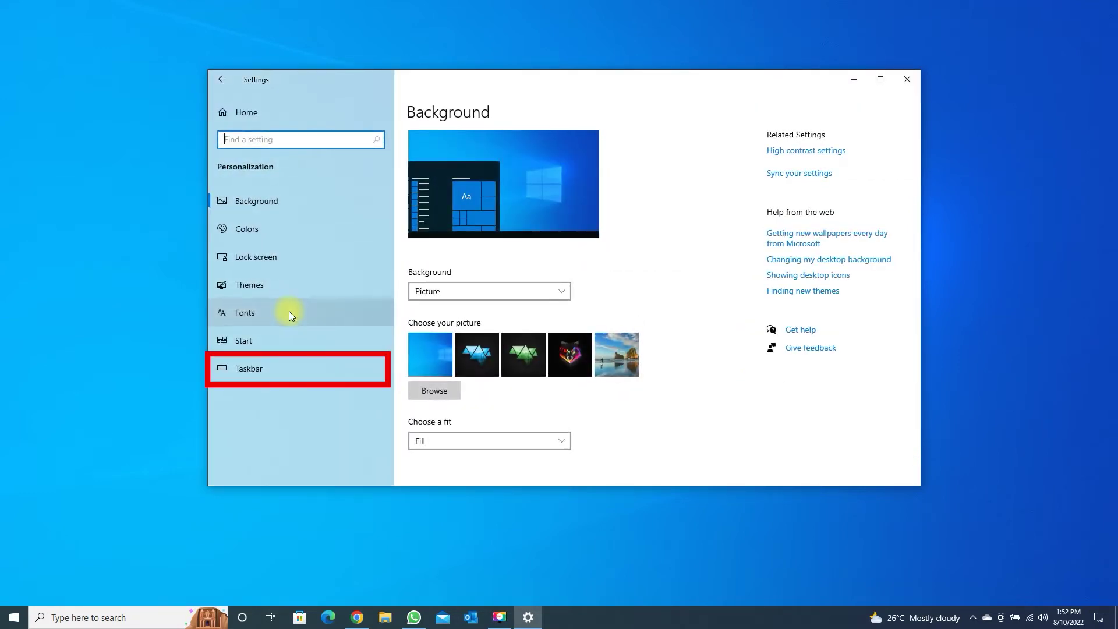
{"action": "left_click", "coordinate": [283, 364]}
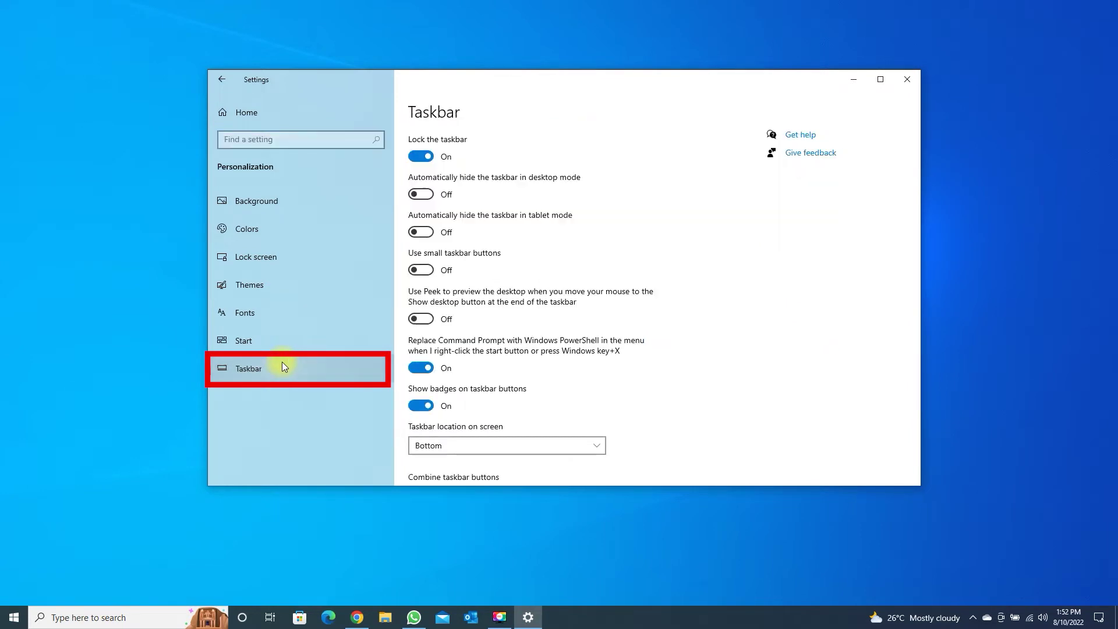
{"action": "left_click", "coordinate": [421, 271]}
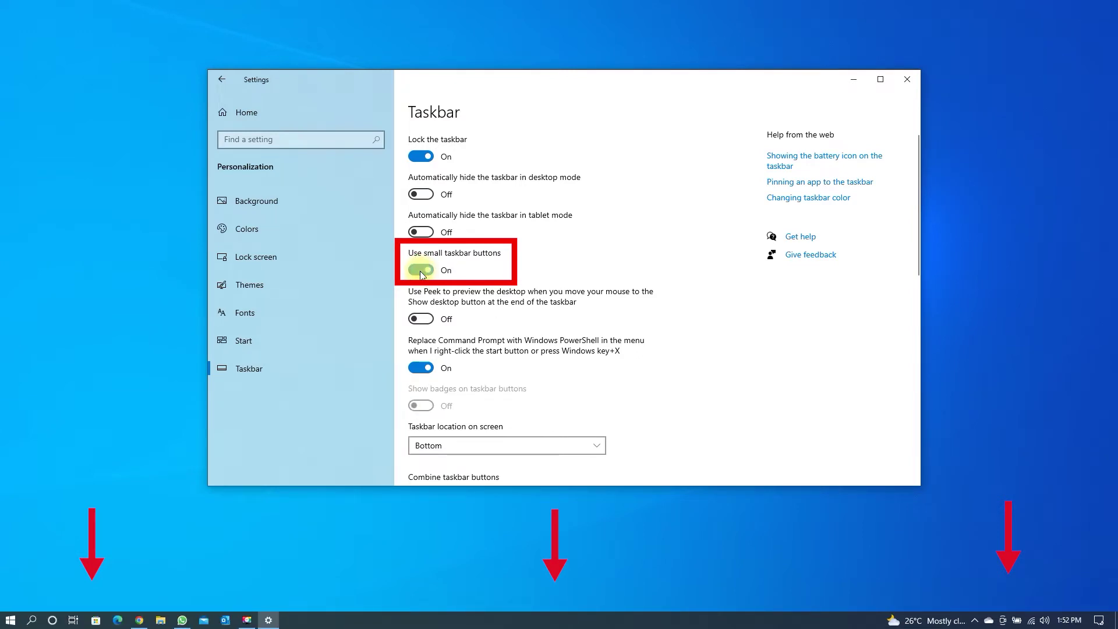
{"action": "left_click", "coordinate": [421, 270]}
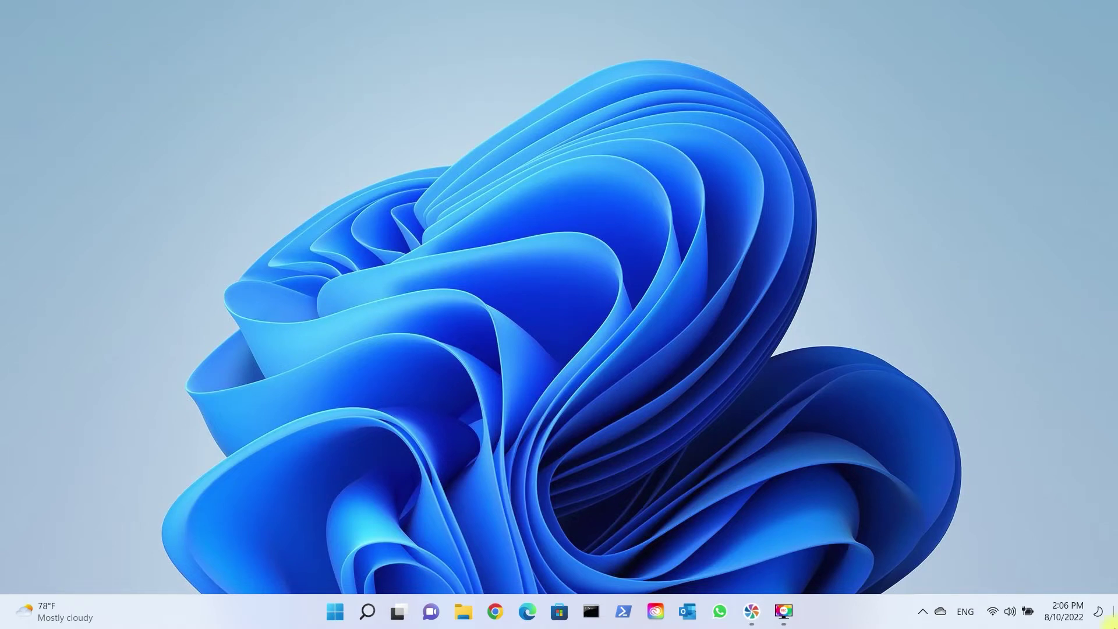
Step: Launch Registry Editor by running regedit from the Run dialog
{"action": "key", "text": "super+r"}
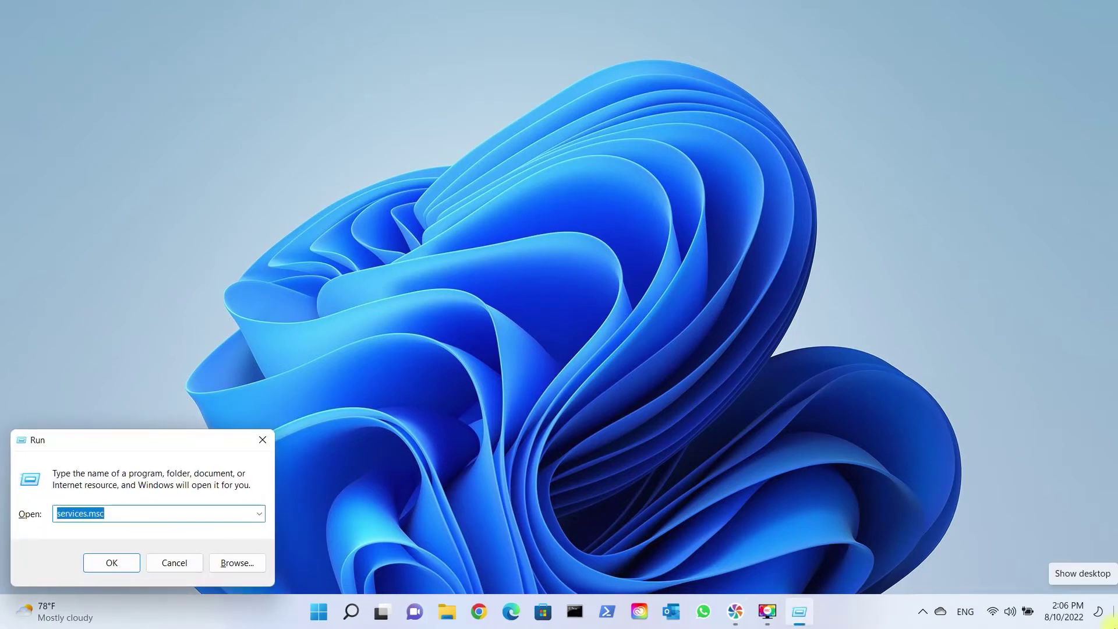
{"action": "type", "text": "regedit"}
{"action": "key", "text": "Return"}
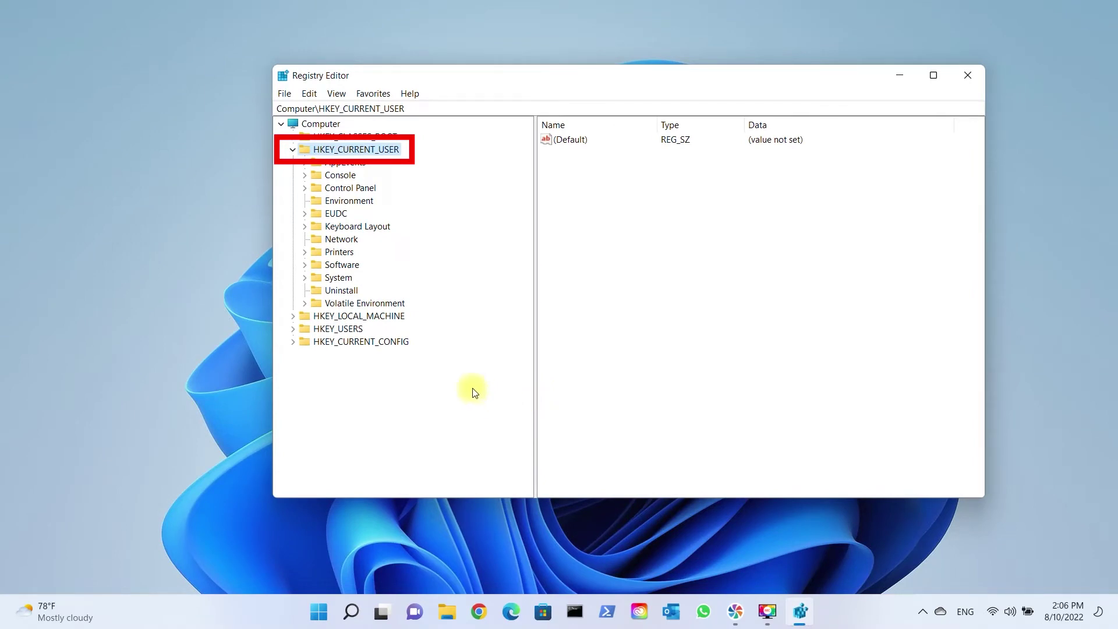
Step: Expand HKEY_CURRENT_USER > Software > Microsoft > Windows > CurrentVersion > Explorer and open Advanced
{"action": "left_click", "coordinate": [312, 267]}
{"action": "left_click", "coordinate": [305, 266]}
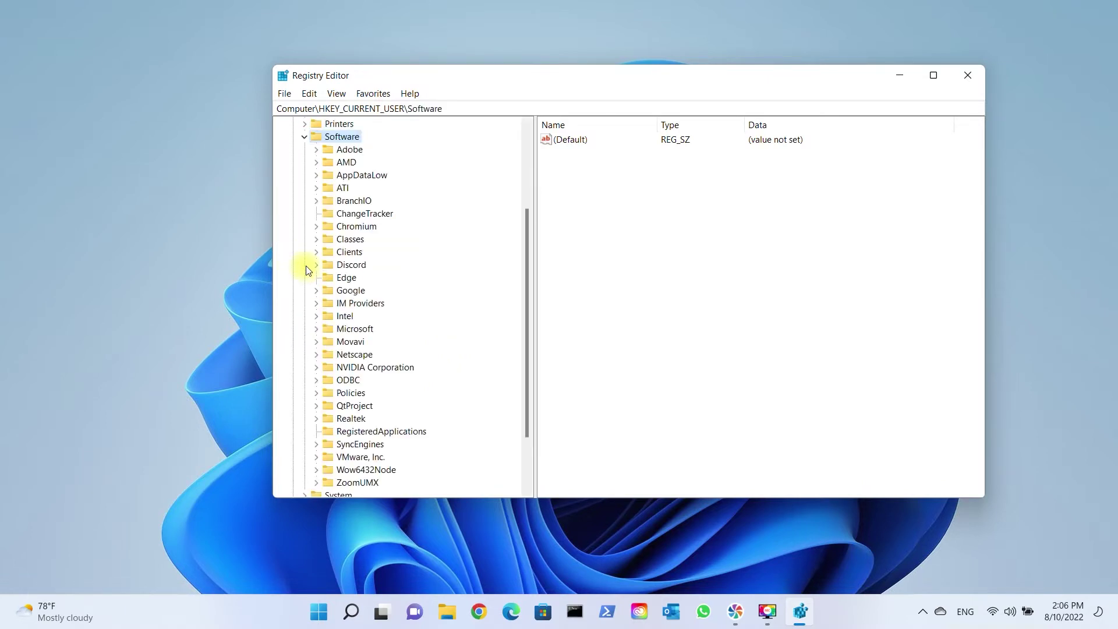
{"action": "scroll", "coordinate": [391, 304], "scroll_direction": "down", "scroll_amount": 2}
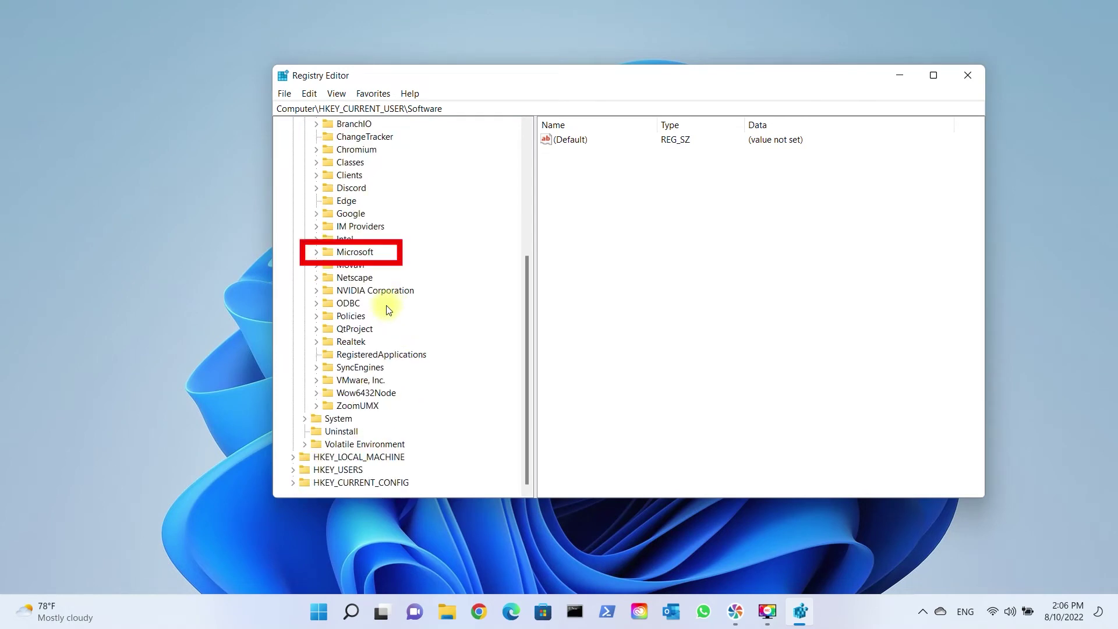
{"action": "left_click", "coordinate": [318, 254]}
{"action": "scroll", "coordinate": [321, 256], "scroll_direction": "down", "scroll_amount": 20}
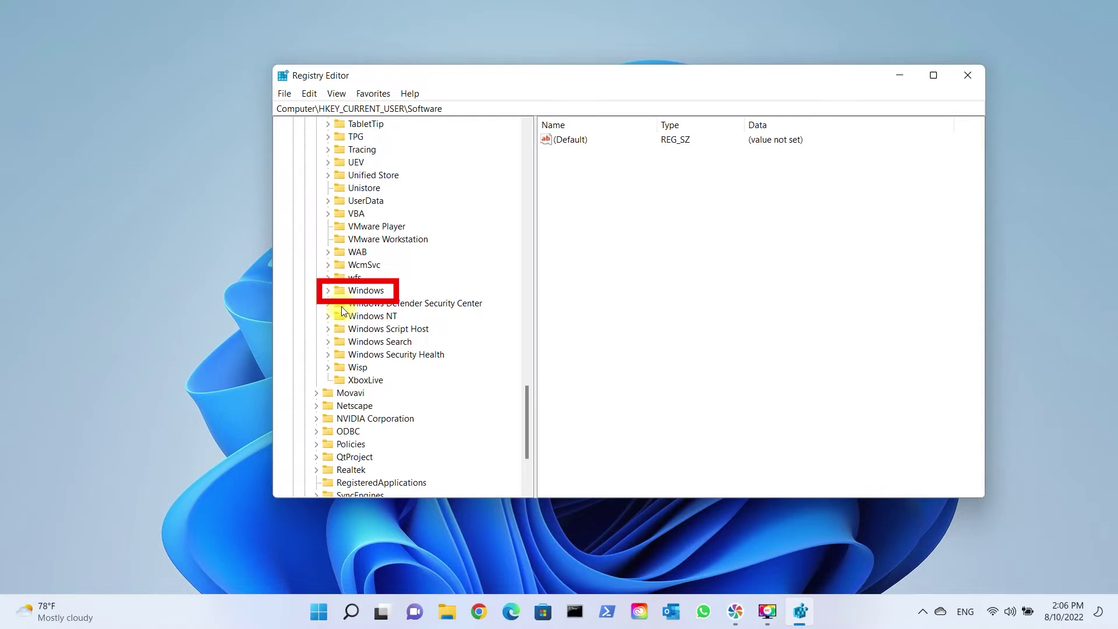
{"action": "left_click", "coordinate": [326, 290]}
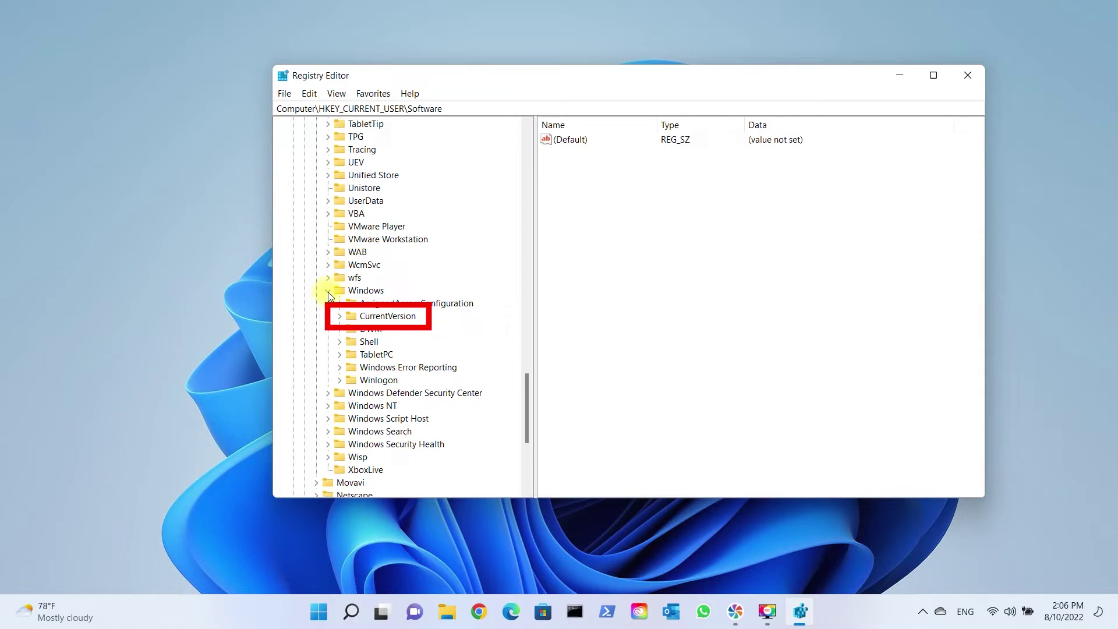
{"action": "left_click", "coordinate": [340, 316]}
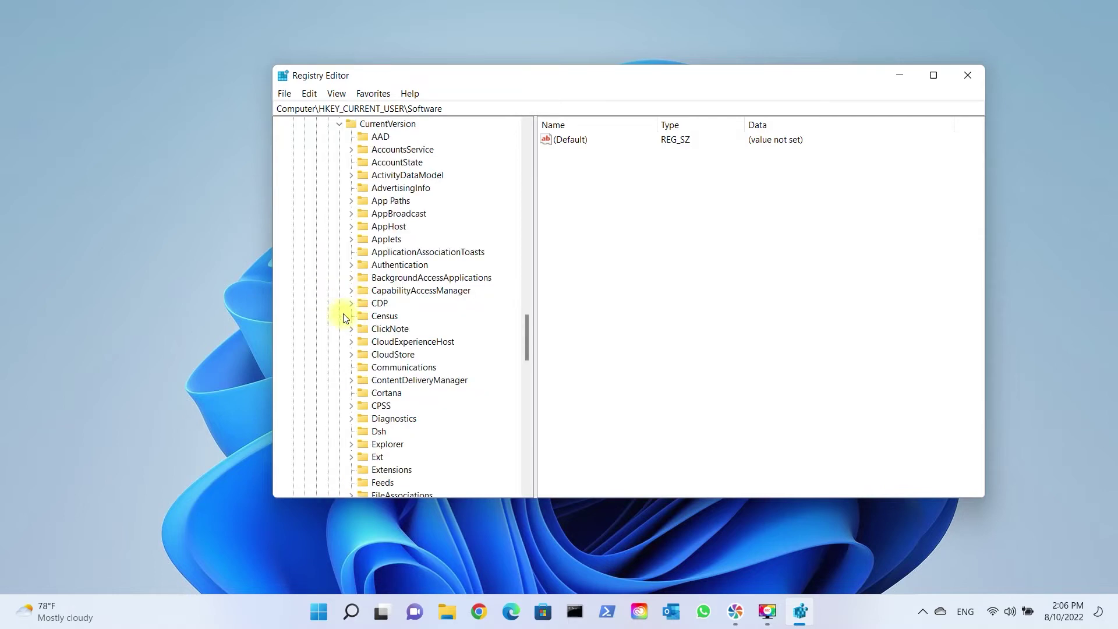
{"action": "scroll", "coordinate": [344, 318], "scroll_direction": "down", "scroll_amount": 3}
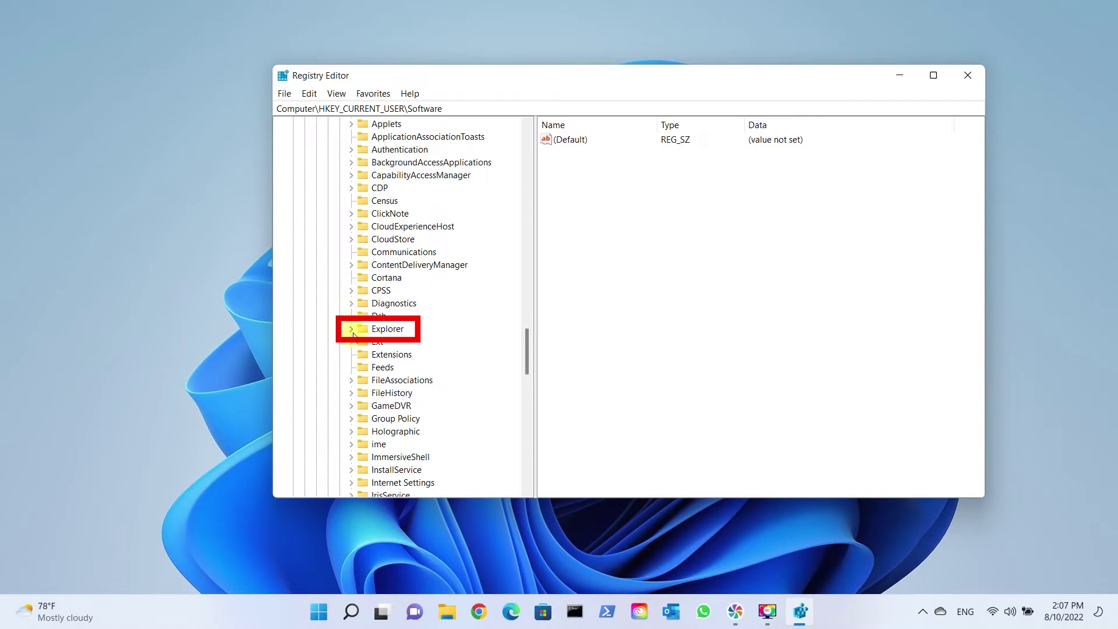
{"action": "left_click", "coordinate": [351, 330]}
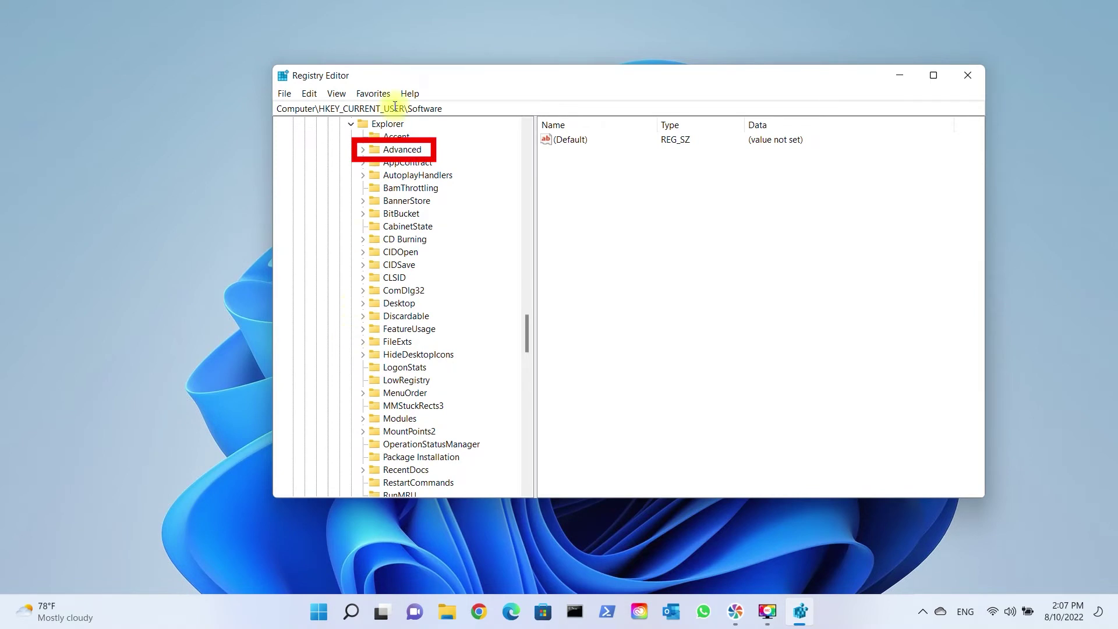
{"action": "double_click", "coordinate": [402, 149]}
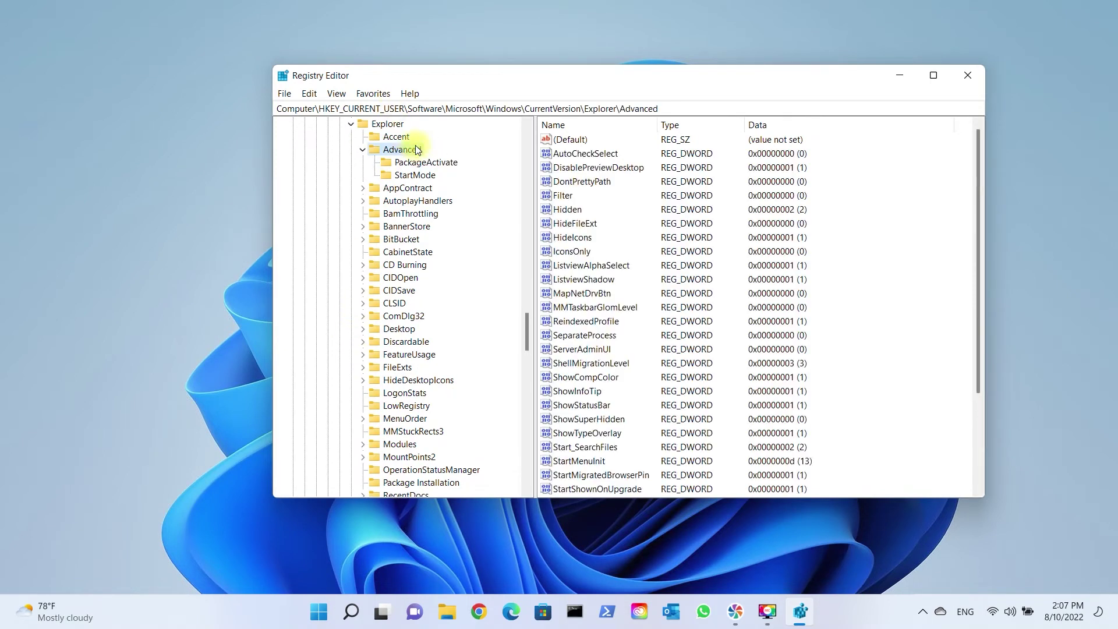
Step: Add a new 32-bit DWORD value named TaskbarSi in Advanced and open it for editing
{"action": "scroll", "coordinate": [757, 321], "scroll_direction": "down", "scroll_amount": 5}
{"action": "right_click", "coordinate": [848, 391]}
{"action": "mouse_move", "coordinate": [874, 401]}
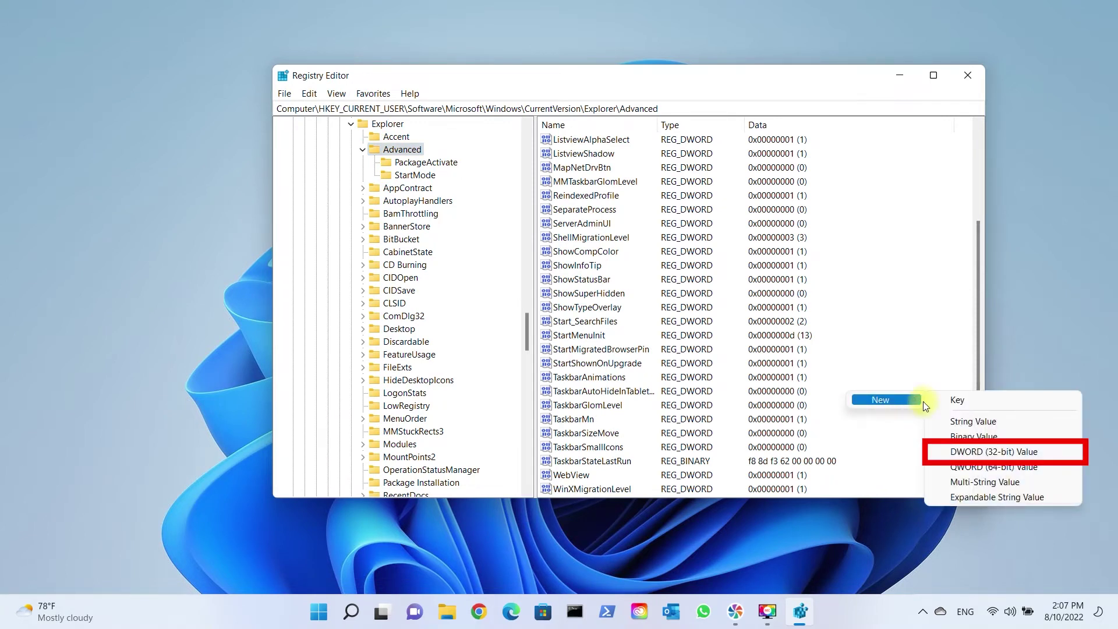
{"action": "left_click", "coordinate": [967, 453]}
{"action": "type", "text": "Taskb"}
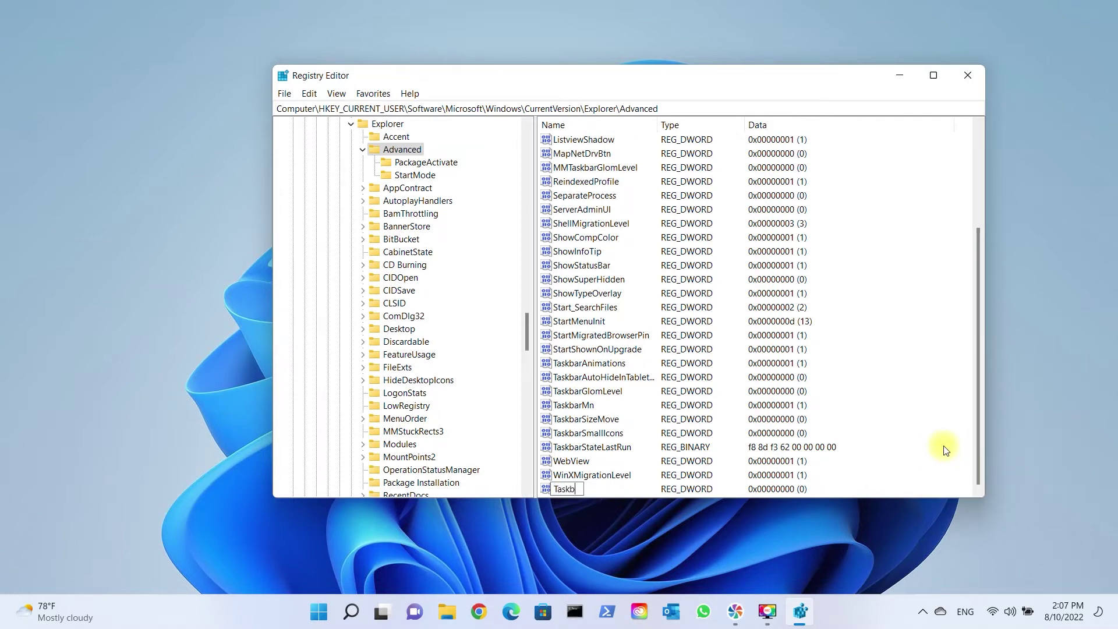
{"action": "type", "text": "arSi"}
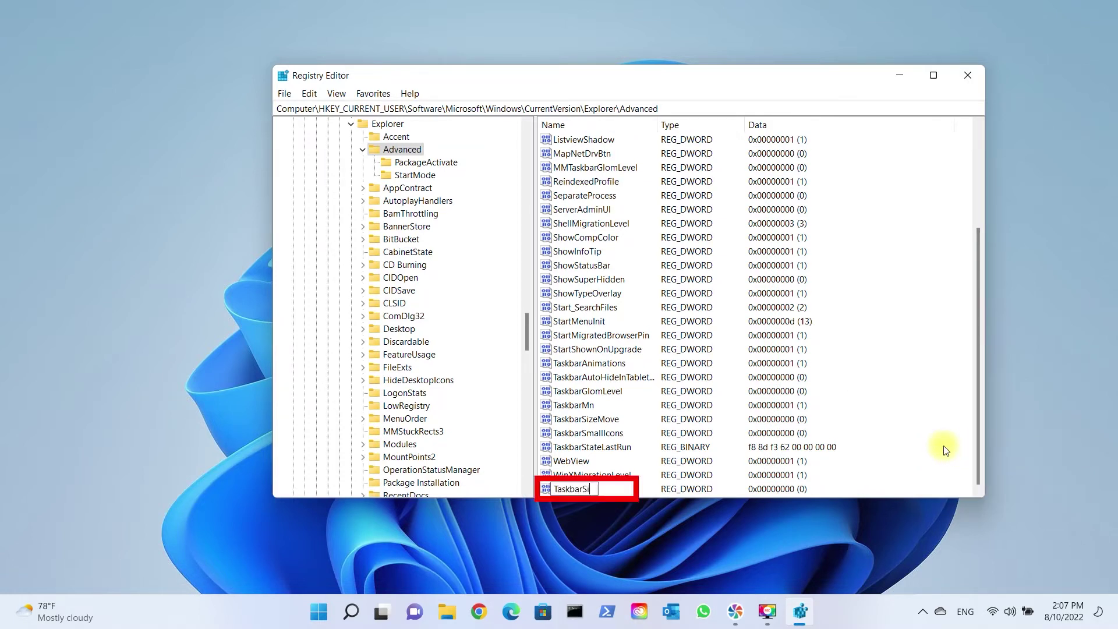
{"action": "key", "text": "ctrl+a"}
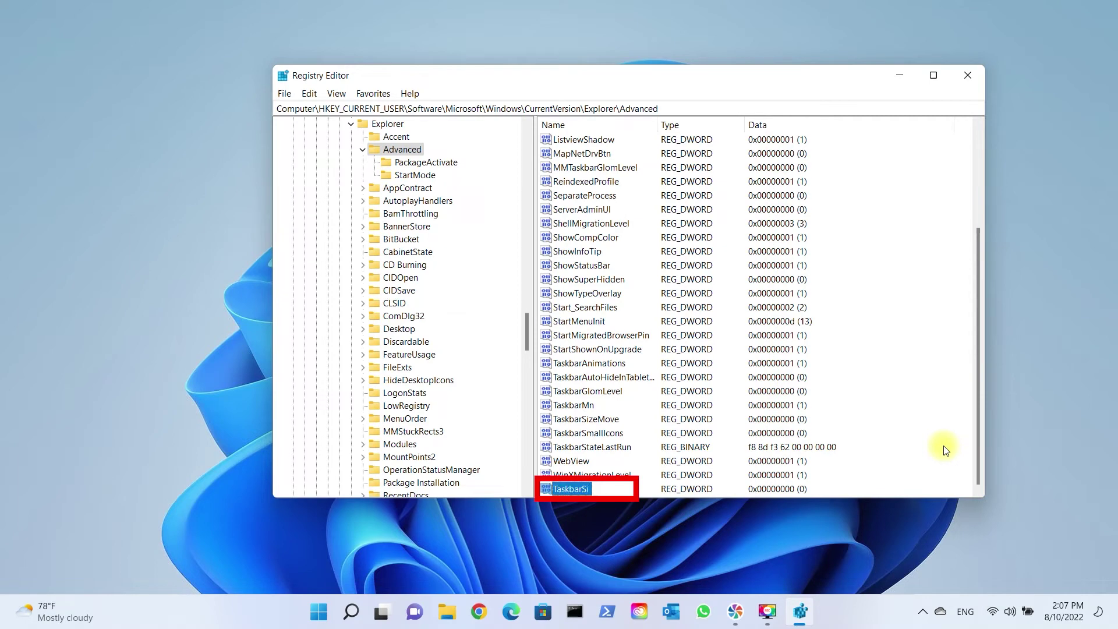
{"action": "key", "text": "Return"}
{"action": "double_click", "coordinate": [576, 488]}
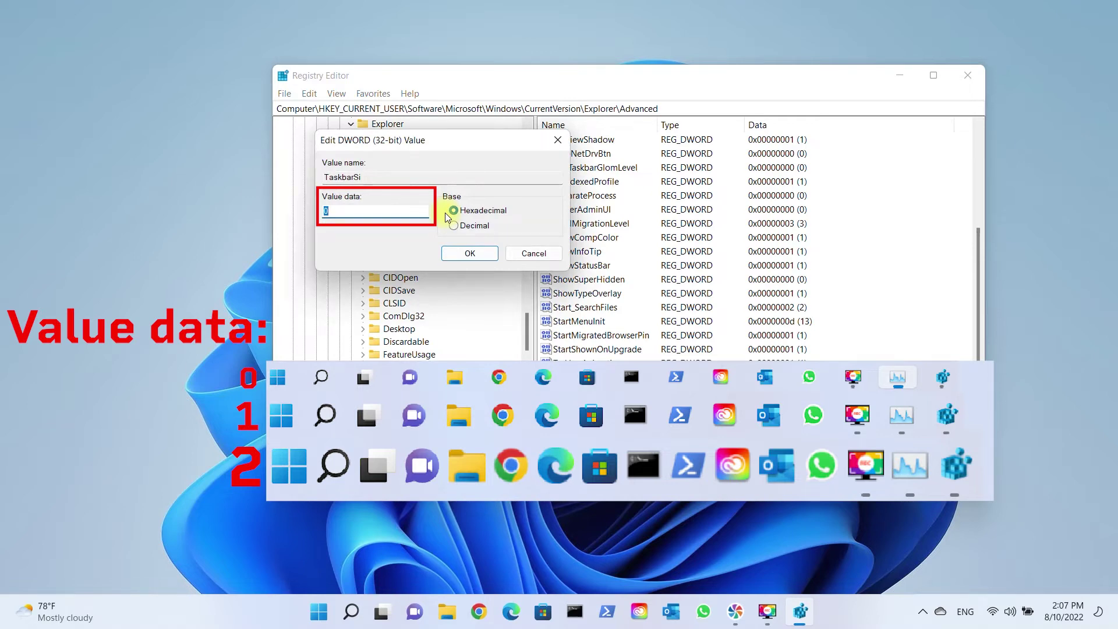
Step: Keep TaskbarSi at 0, close Registry Editor, and launch Task Manager via taskmgr
{"action": "left_click", "coordinate": [469, 256]}
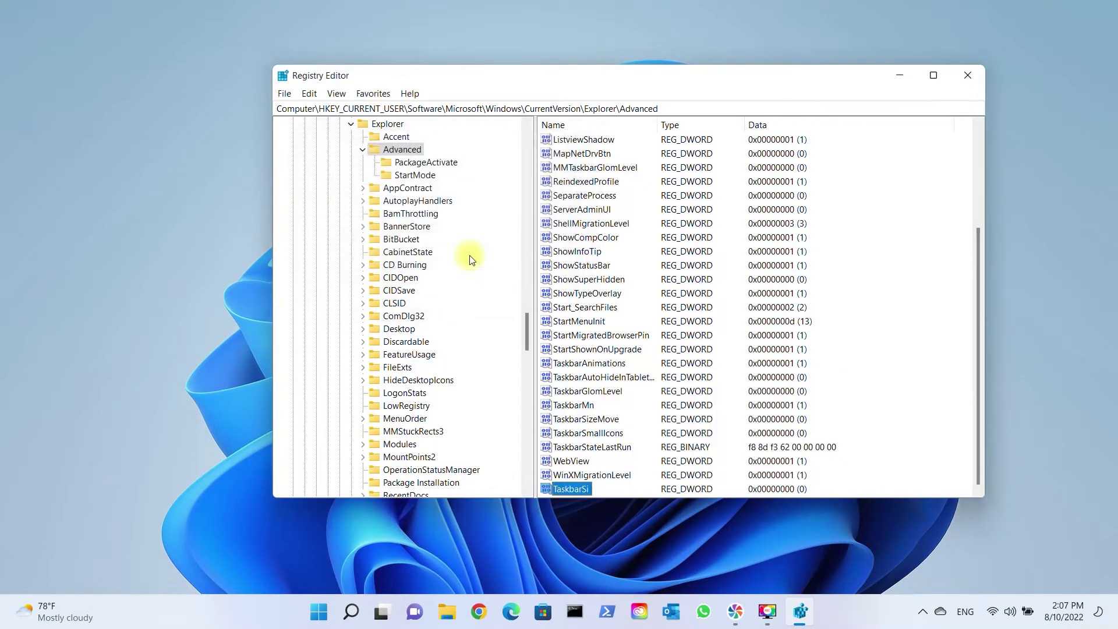
{"action": "left_click", "coordinate": [965, 79]}
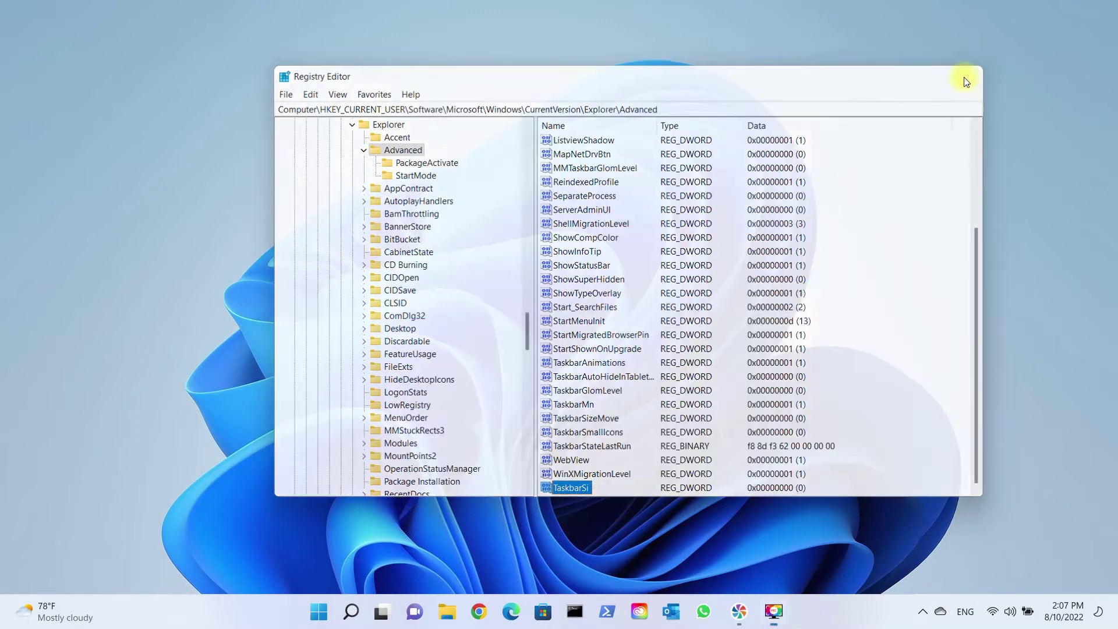
{"action": "key", "text": "super+r"}
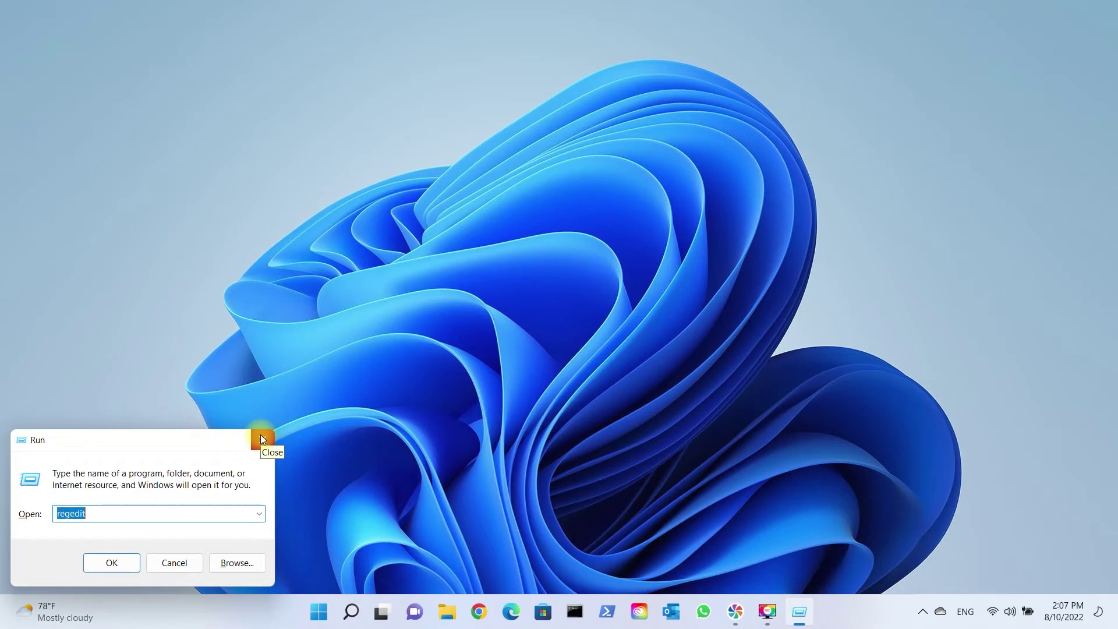
{"action": "type", "text": "tas"}
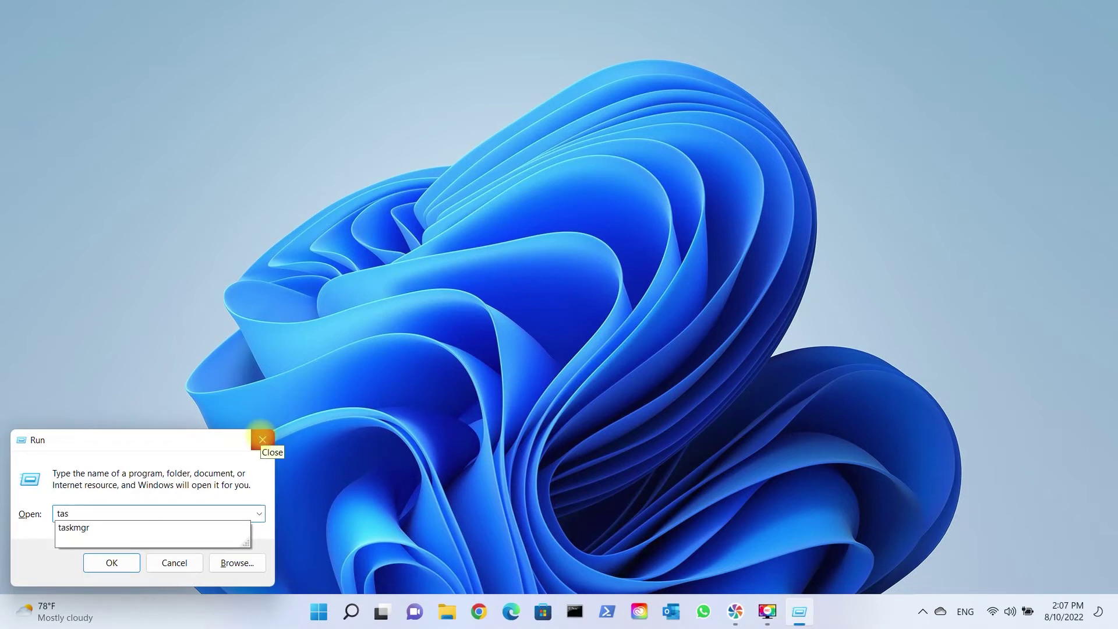
{"action": "type", "text": "kmgr"}
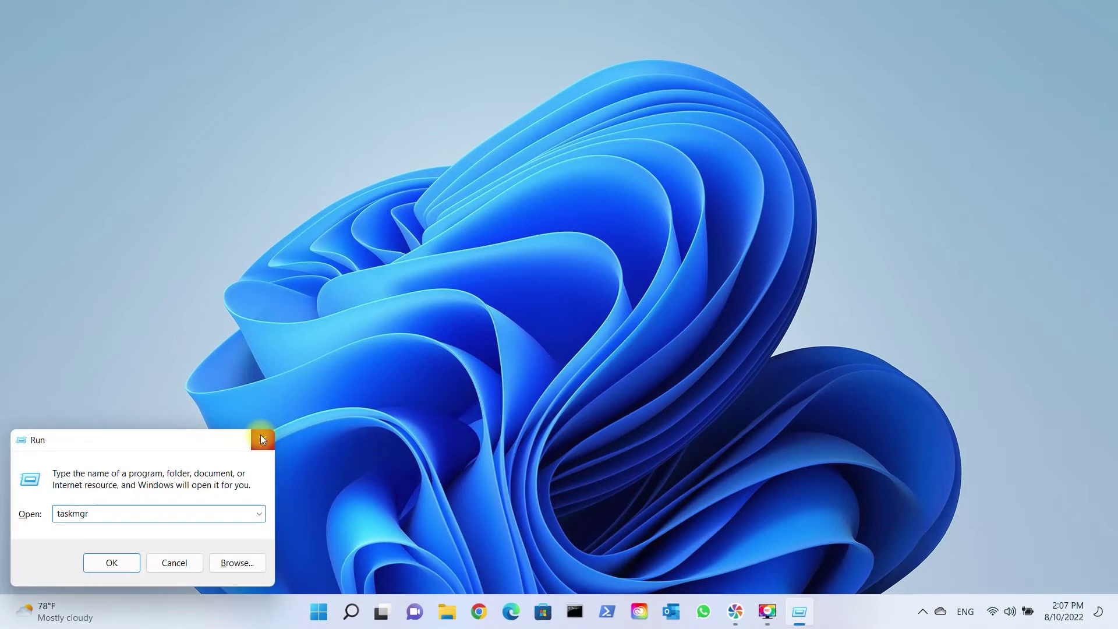
{"action": "key", "text": "Return"}
Step: End the explorer.exe process from Task Manager's Details list and confirm End process
{"action": "left_click", "coordinate": [671, 119]}
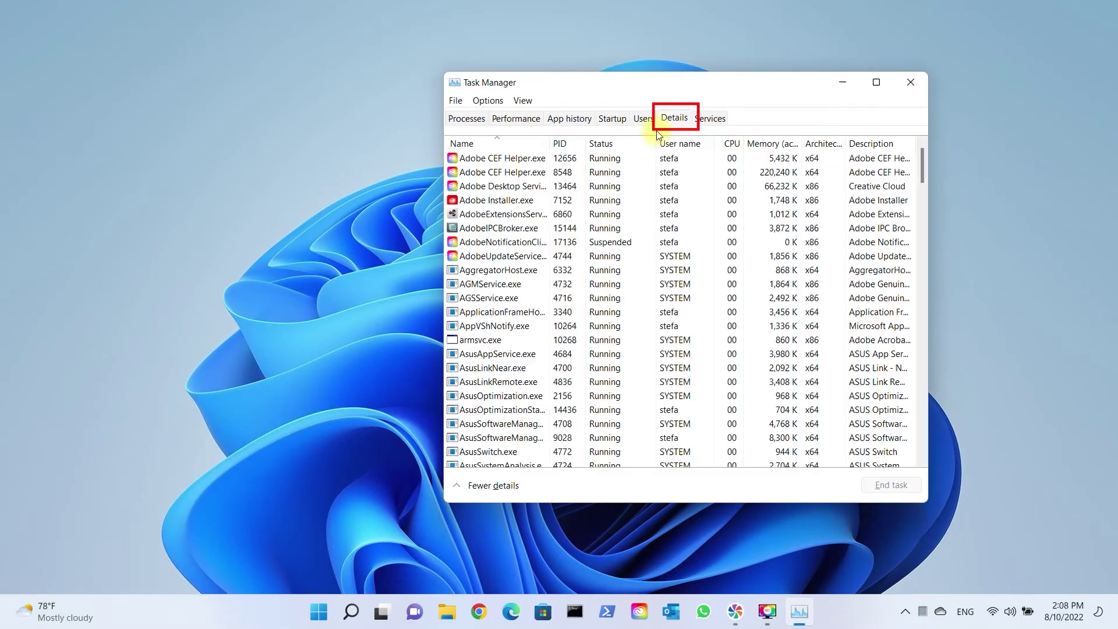
{"action": "scroll", "coordinate": [500, 322], "scroll_direction": "down", "scroll_amount": 9}
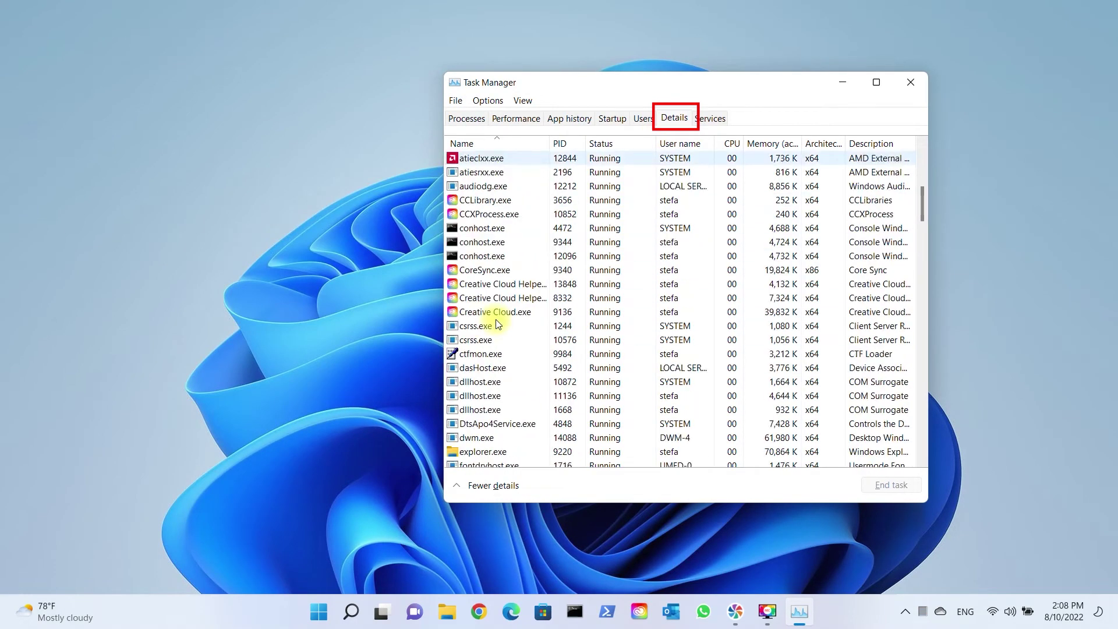
{"action": "scroll", "coordinate": [499, 325], "scroll_direction": "down", "scroll_amount": 8}
{"action": "scroll", "coordinate": [499, 326], "scroll_direction": "up", "scroll_amount": 4}
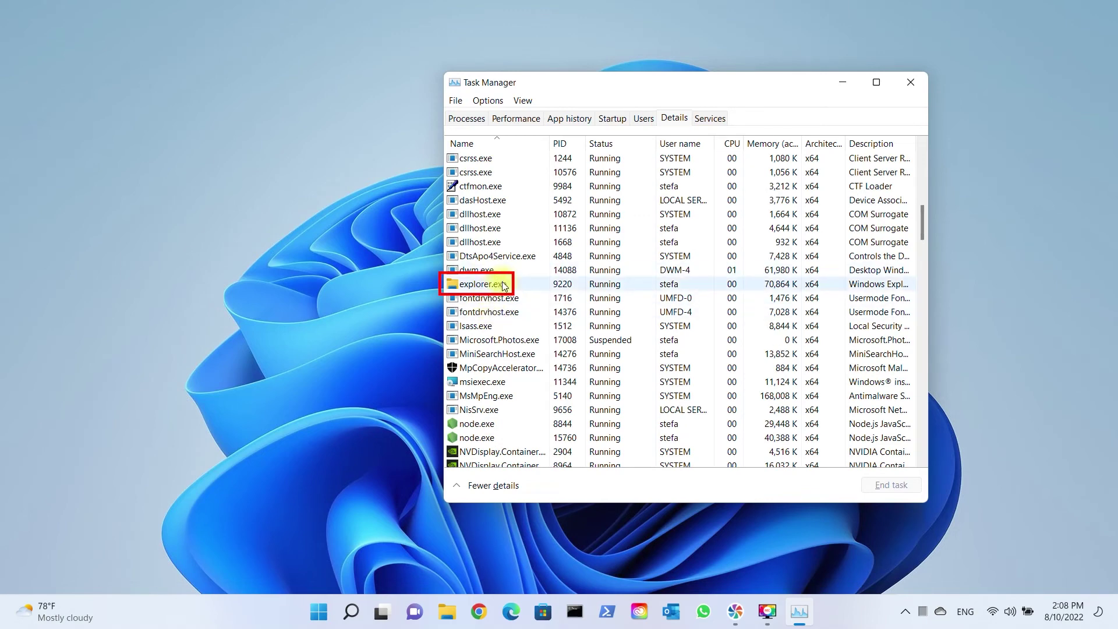
{"action": "right_click", "coordinate": [504, 286]}
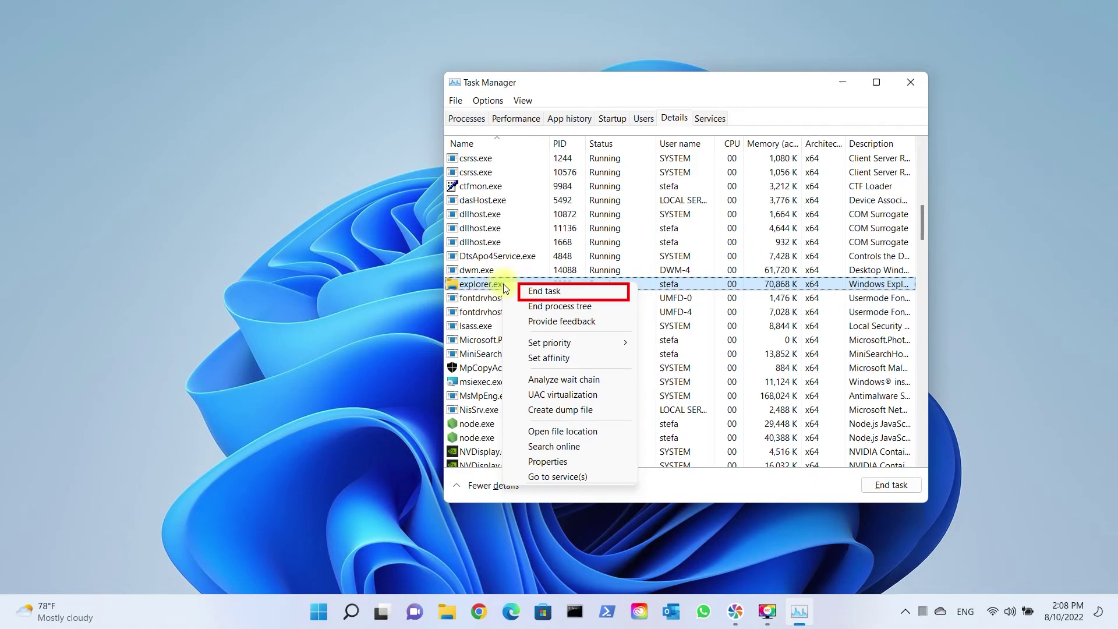
{"action": "left_click", "coordinate": [524, 291]}
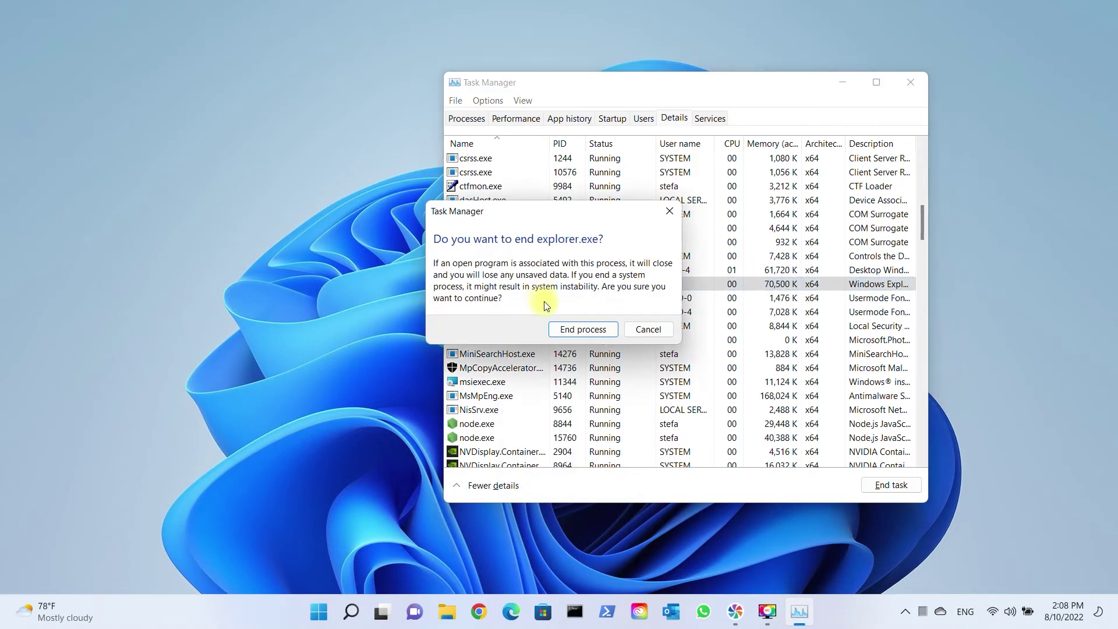
{"action": "left_click", "coordinate": [568, 328]}
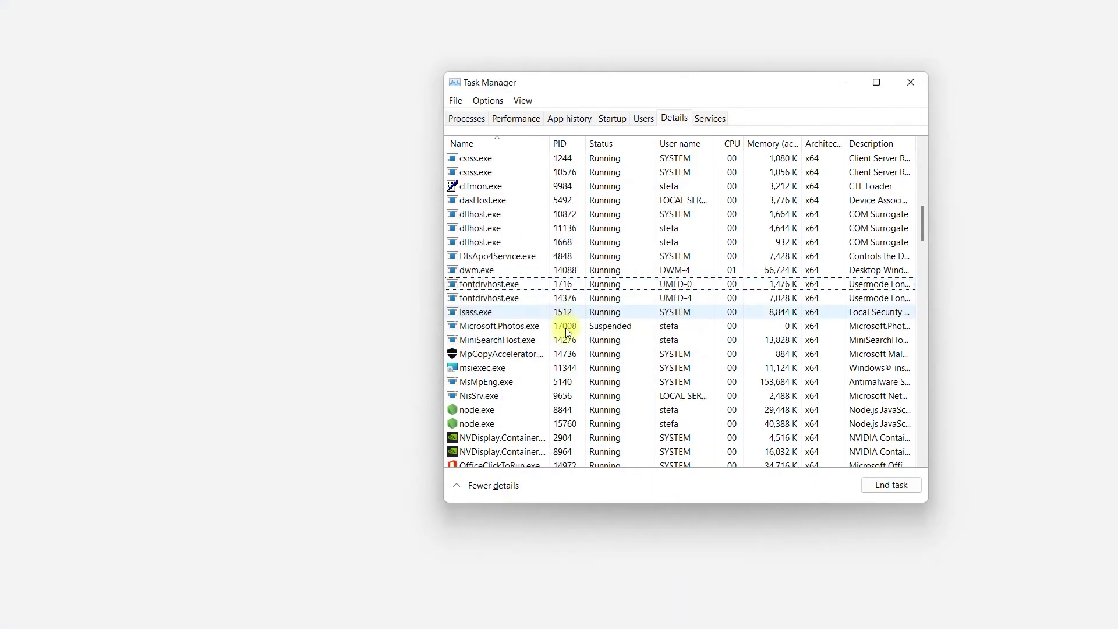
Step: Start explorer.exe again through Task Manager's Run new task
{"action": "left_click", "coordinate": [456, 102]}
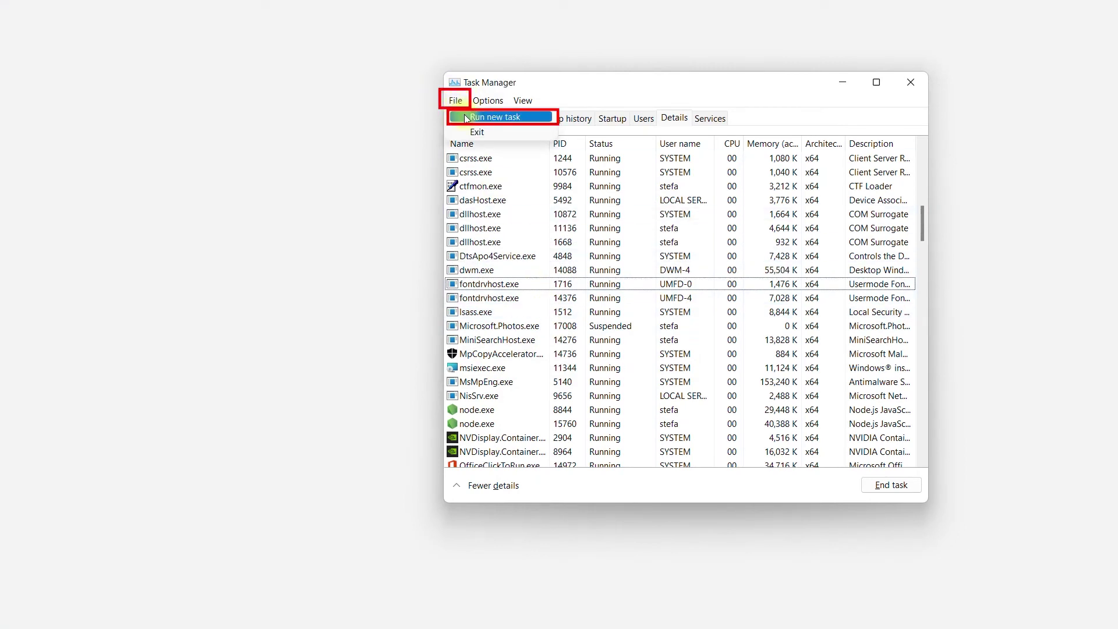
{"action": "left_click", "coordinate": [466, 118]}
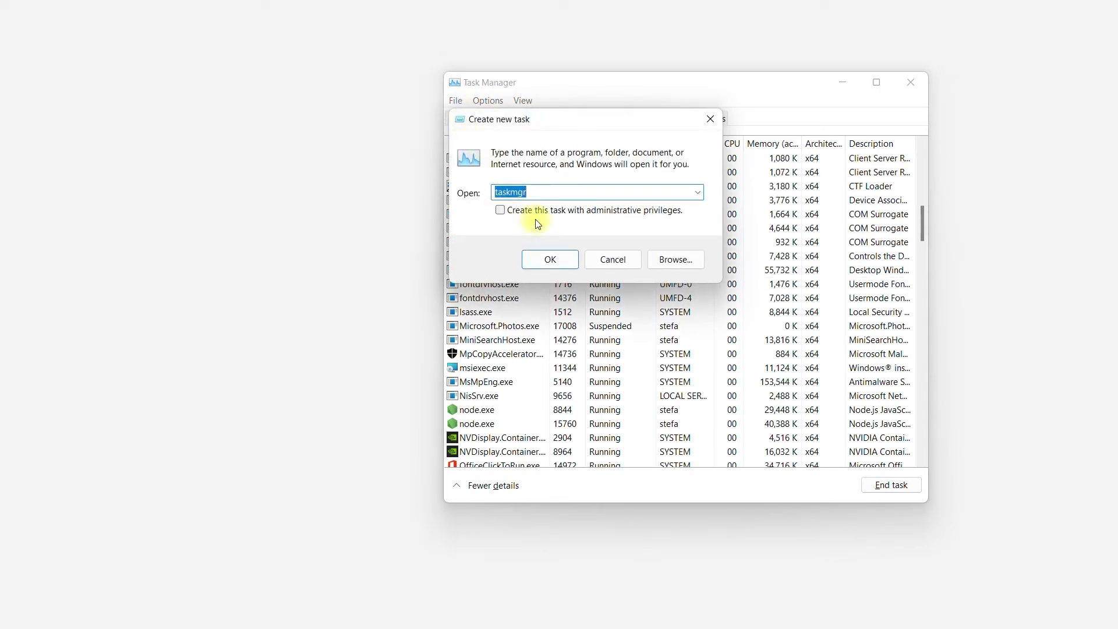
{"action": "type", "text": "ex"}
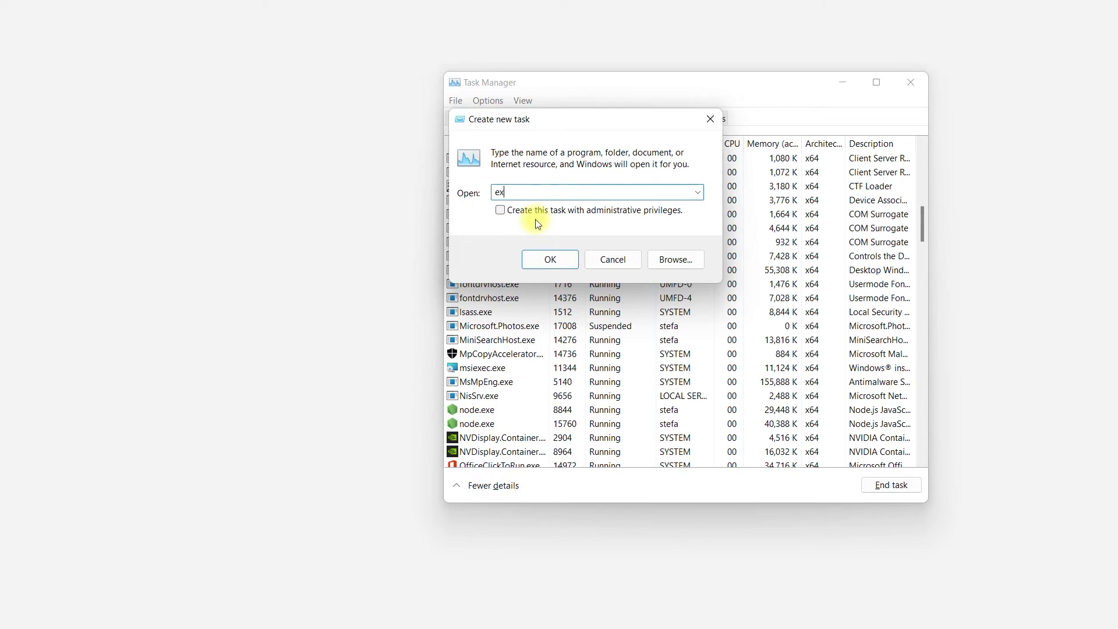
{"action": "type", "text": "plorer.exe"}
{"action": "key", "text": "Return"}
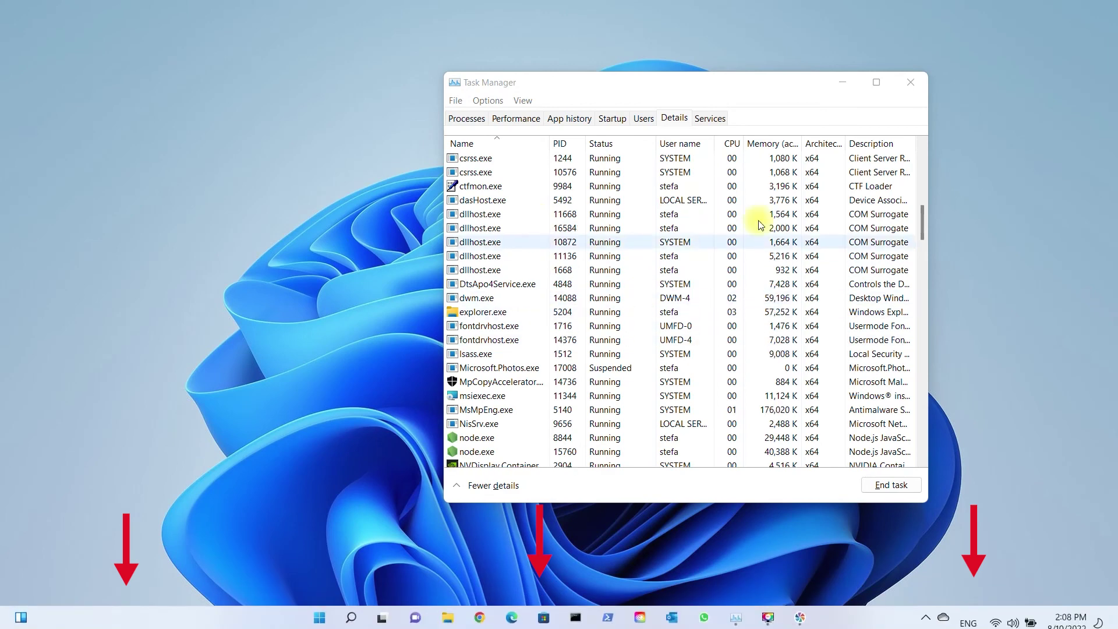
Step: Close the Task Manager window
{"action": "left_click", "coordinate": [916, 80]}
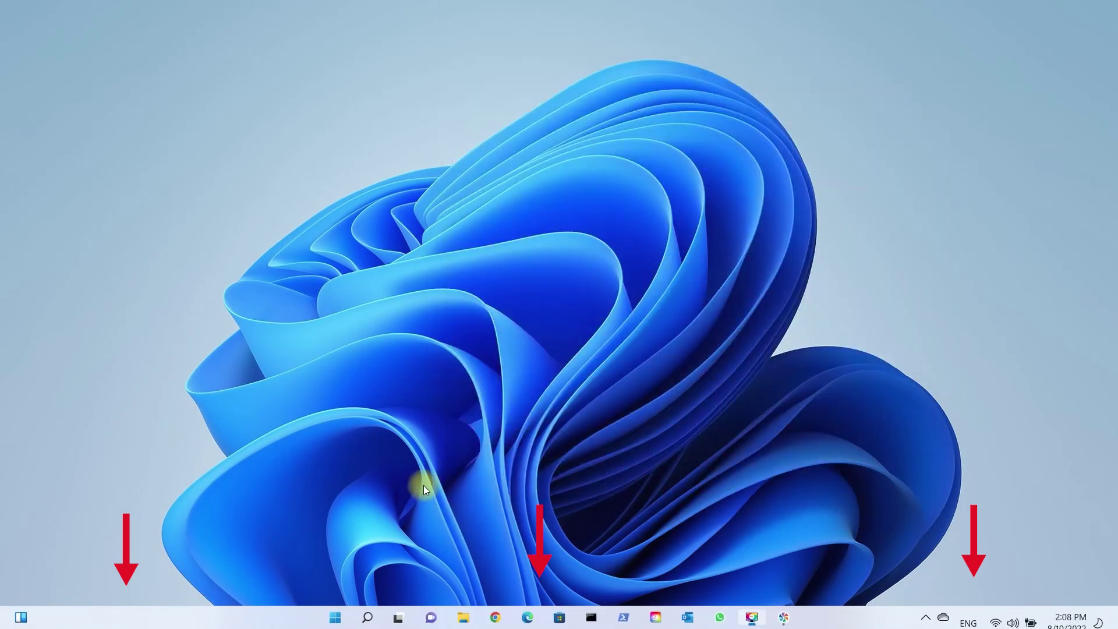